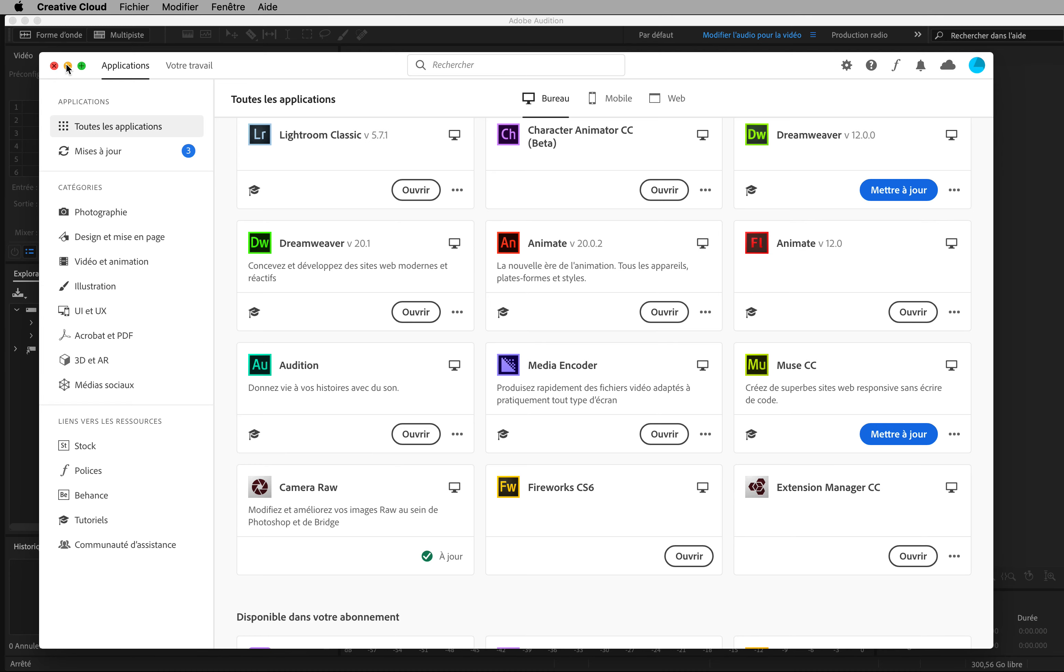
# Look over the installed applications in Creative Cloud and minimize its window to return to Adobe Audition.
pyautogui.scroll(15, 498, 198)
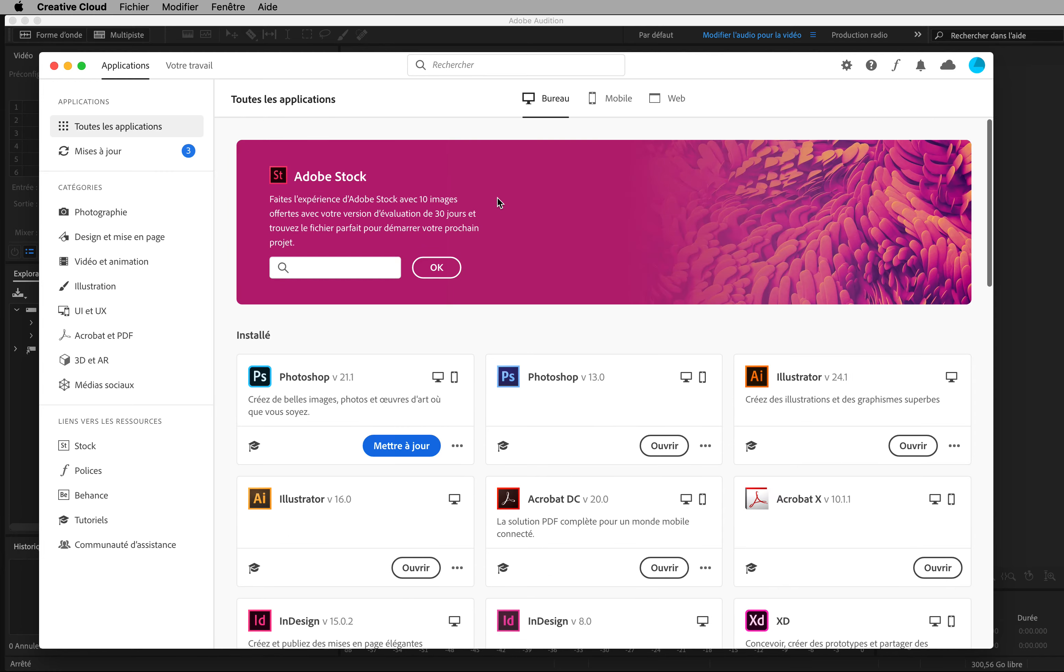
pyautogui.scroll(-5, 497, 198)
pyautogui.scroll(5, 497, 198)
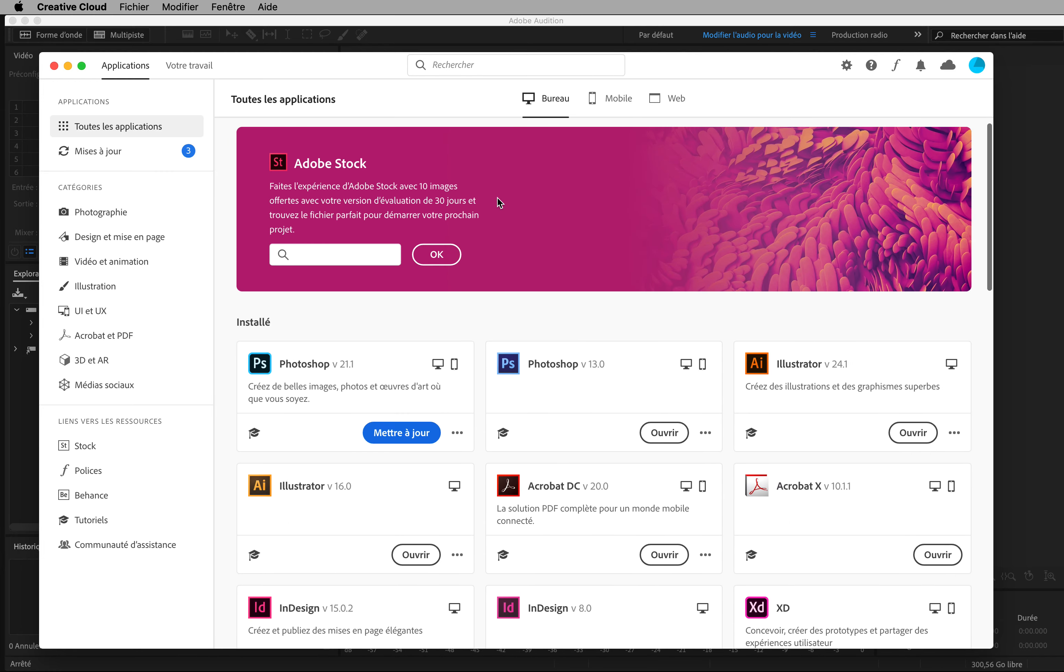
pyautogui.click(68, 66)
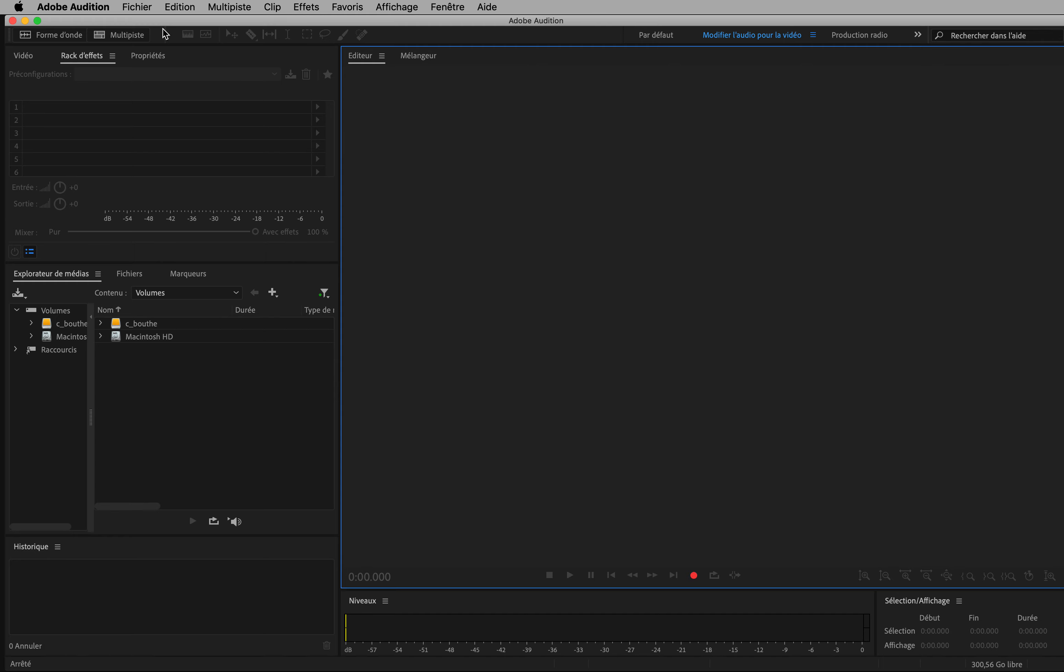
# Create a new audio file named test at 44100 Hz, stereo, with 32-bit floating-point resolution.
pyautogui.click(139, 8)
pyautogui.moveTo(142, 24)
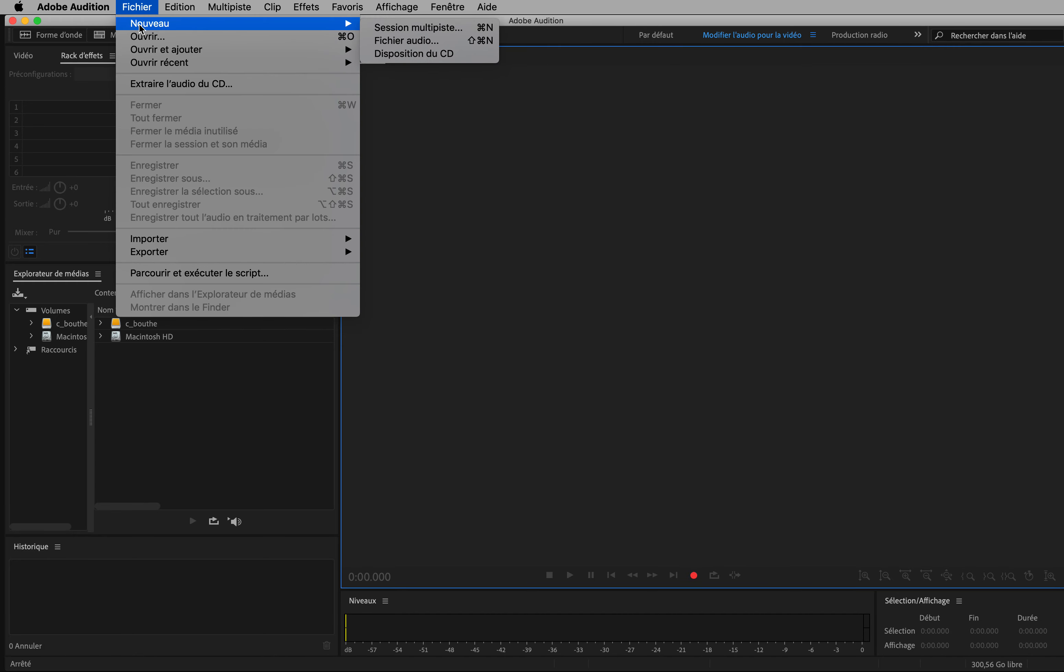
pyautogui.click(407, 42)
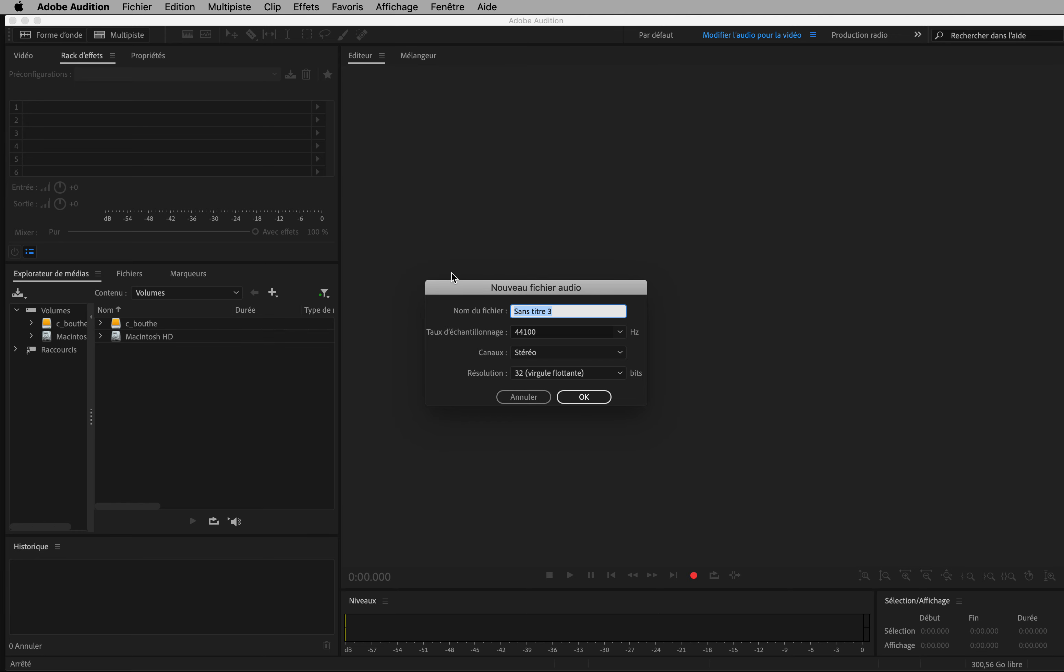
pyautogui.write('t')
pyautogui.click(585, 397)
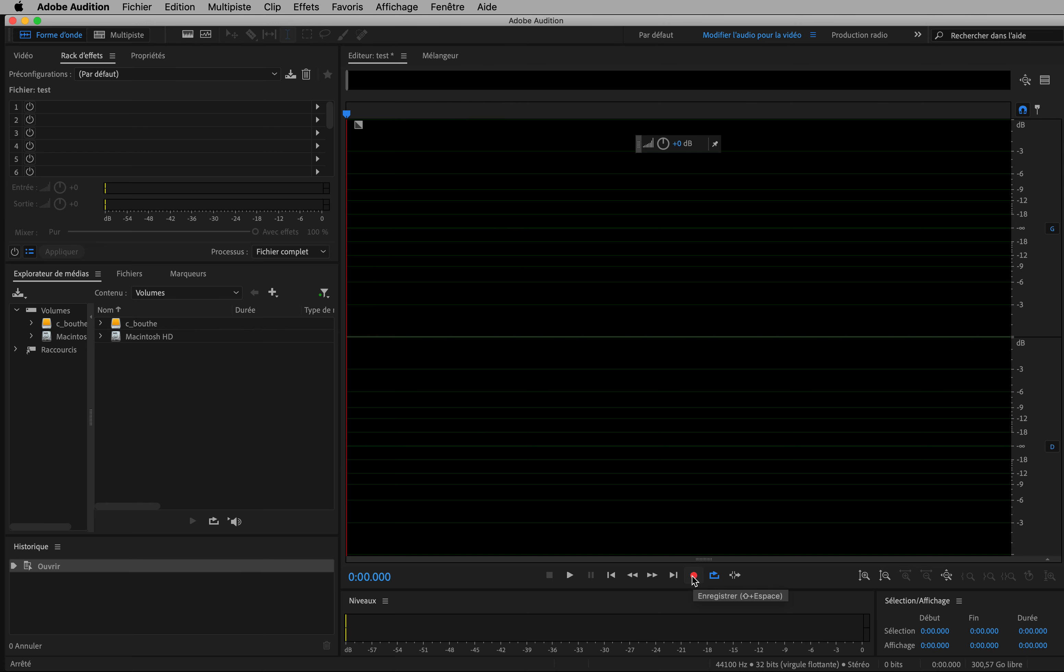
# Check the default input and output devices in the audio hardware preferences and accept the settings.
pyautogui.click(79, 6)
pyautogui.moveTo(116, 52)
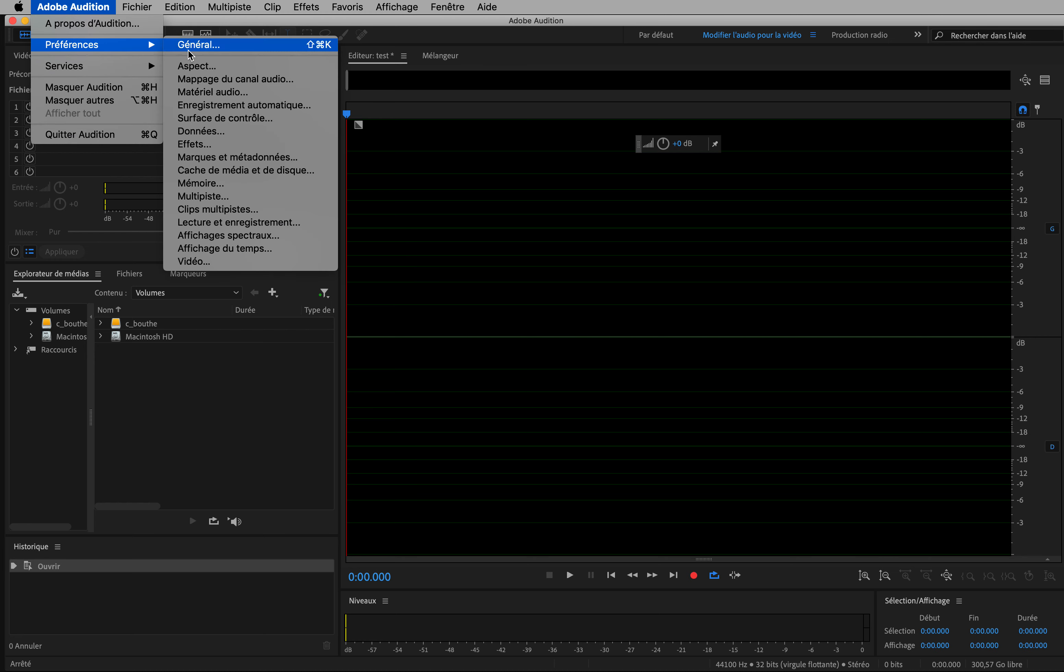
pyautogui.click(194, 91)
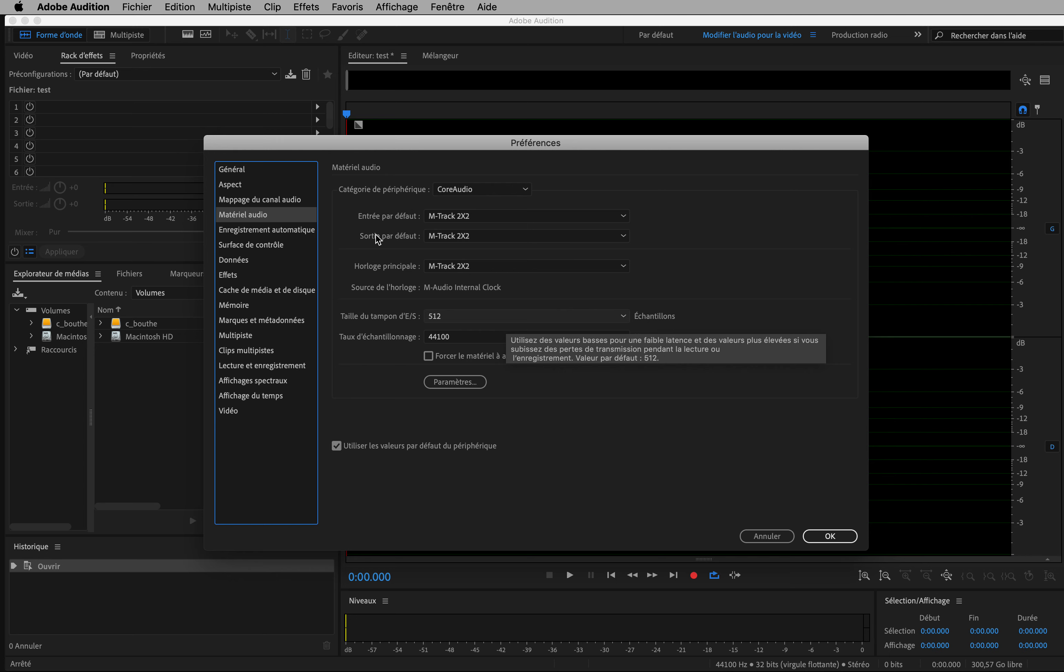
pyautogui.click(829, 536)
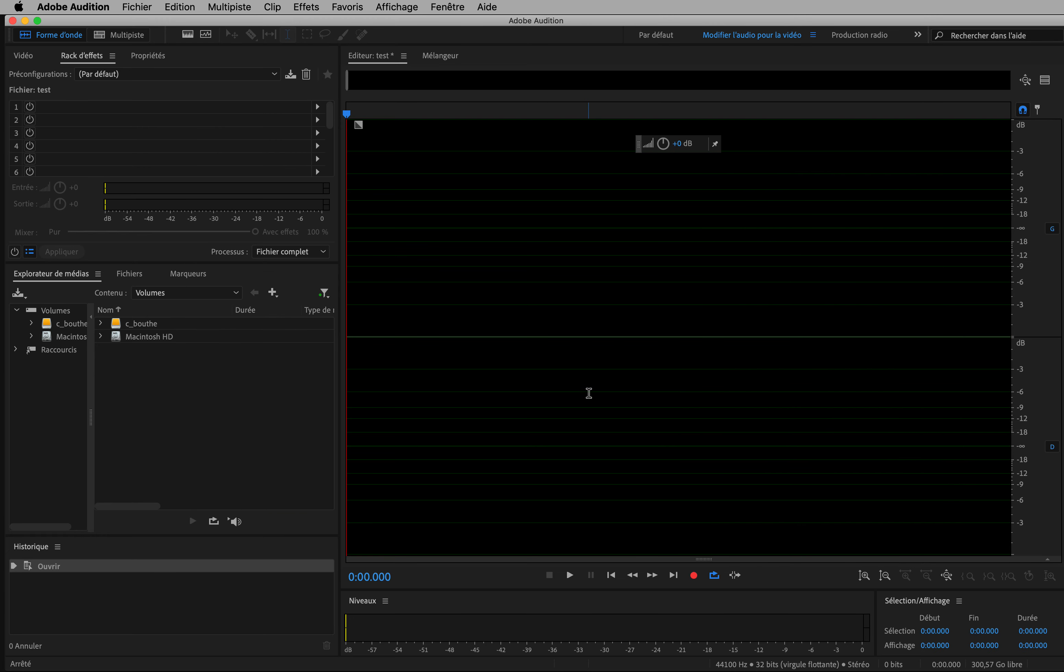
# Record about 21 seconds of voice into the test file and stop the recording.
pyautogui.click(694, 576)
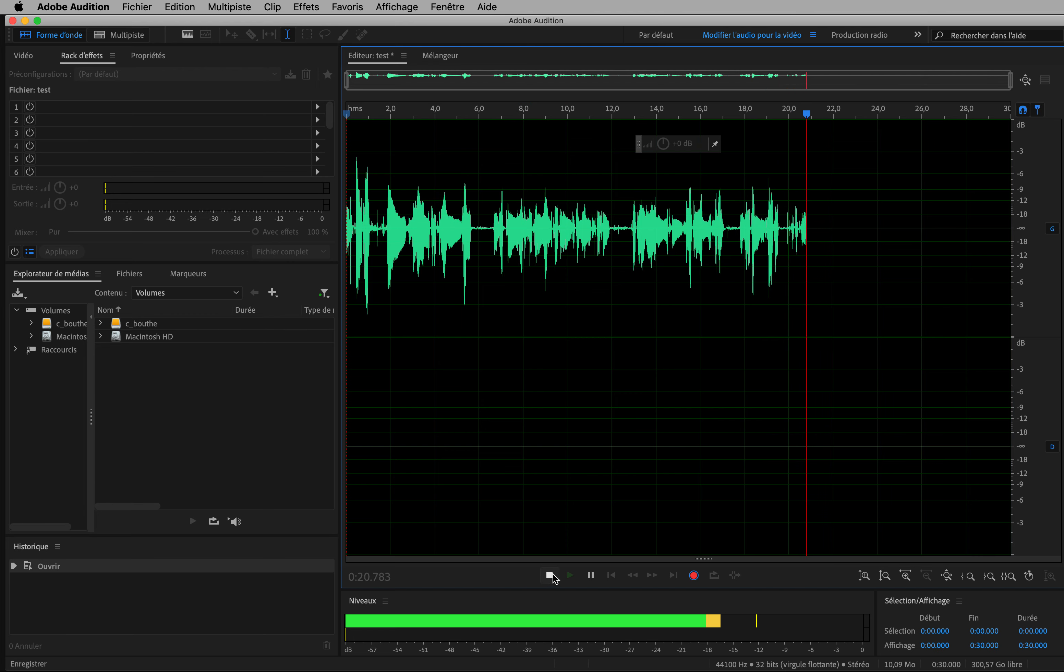
pyautogui.click(553, 577)
# Play back a short passage of the recording from about 6.4 seconds and stop it.
pyautogui.click(548, 425)
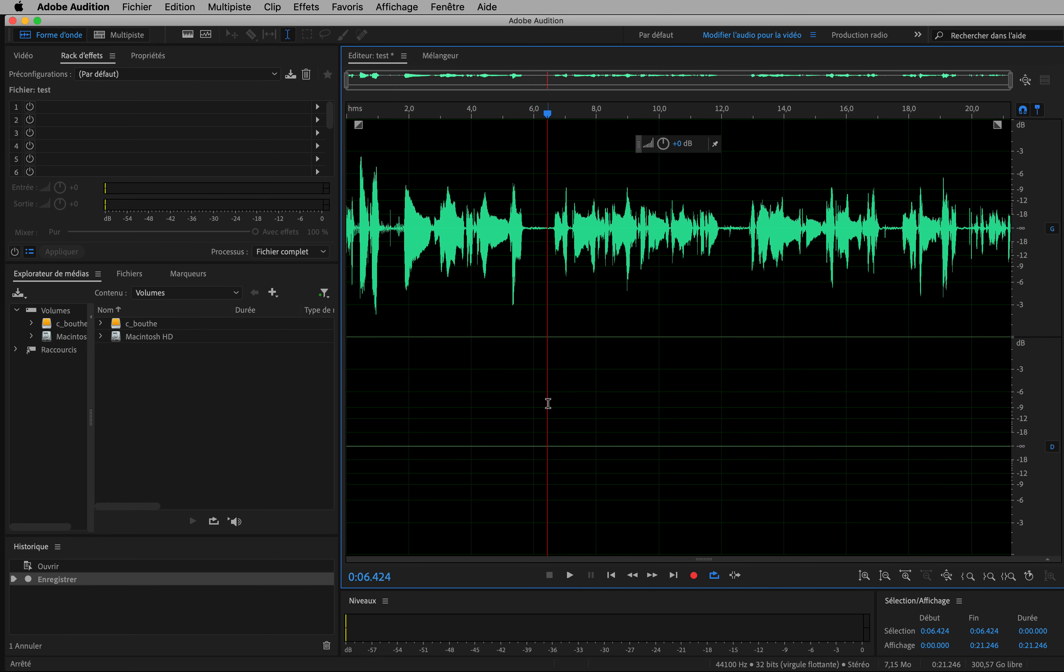
pyautogui.click(569, 575)
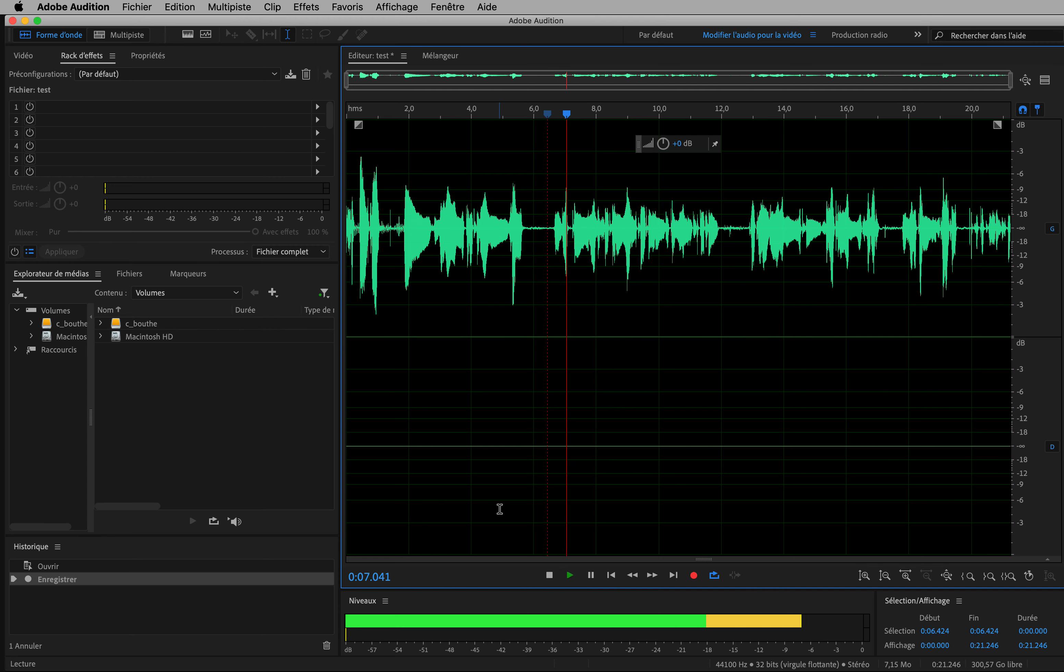
pyautogui.click(550, 577)
pyautogui.click(558, 343)
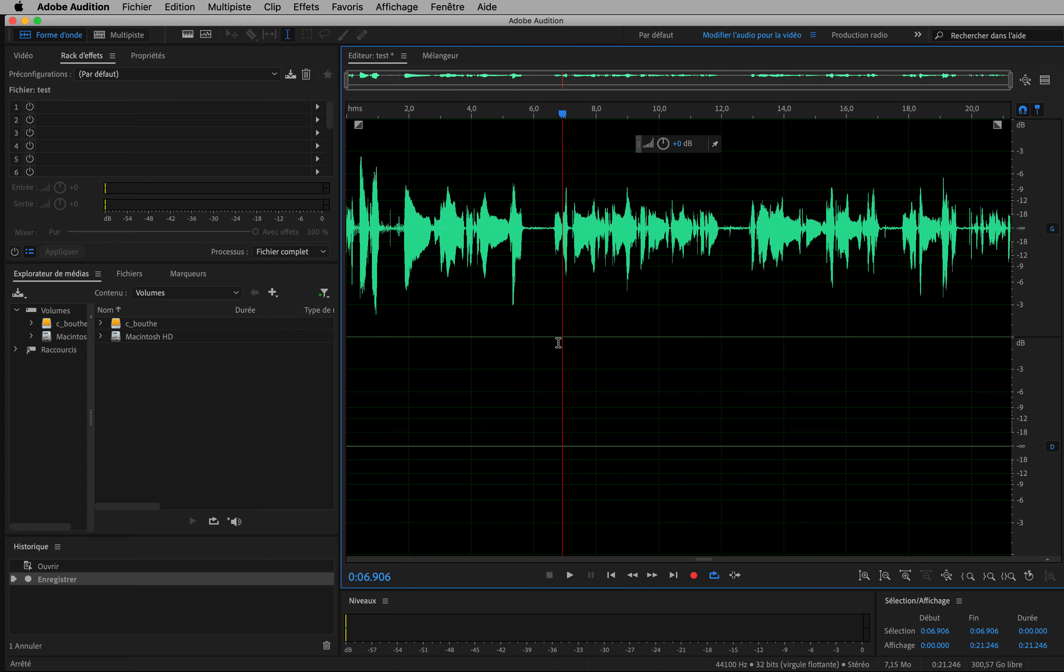
# Capture a noise print from the silent passage between about 6.0 and 6.49 seconds, and clear the selection.
pyautogui.moveTo(533, 227); pyautogui.dragTo(550, 231)
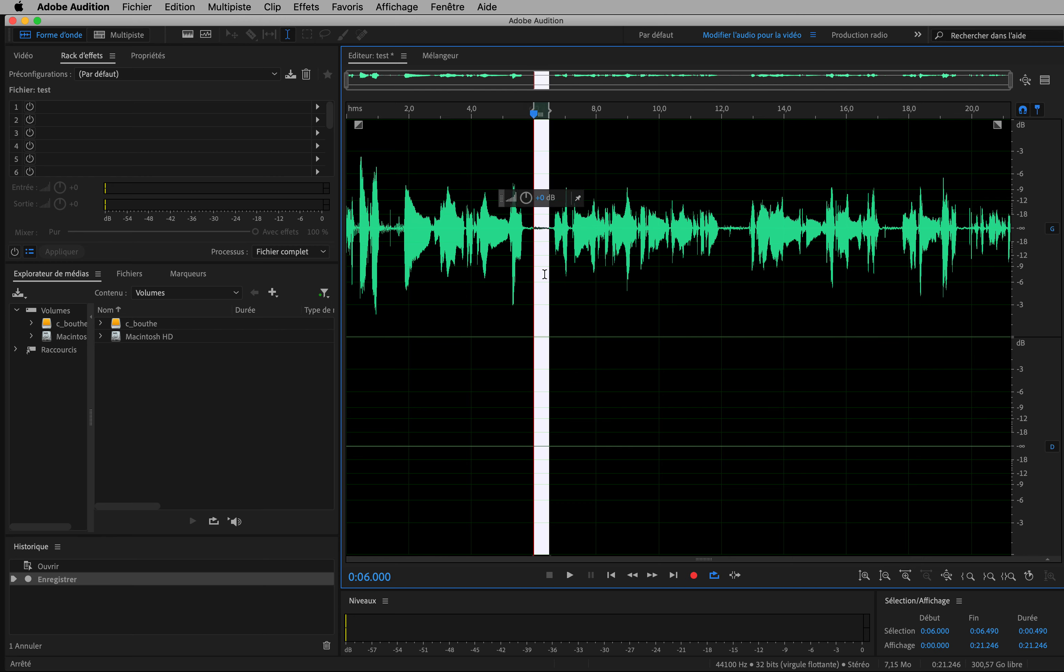
pyautogui.hotkey('shift', 'p')
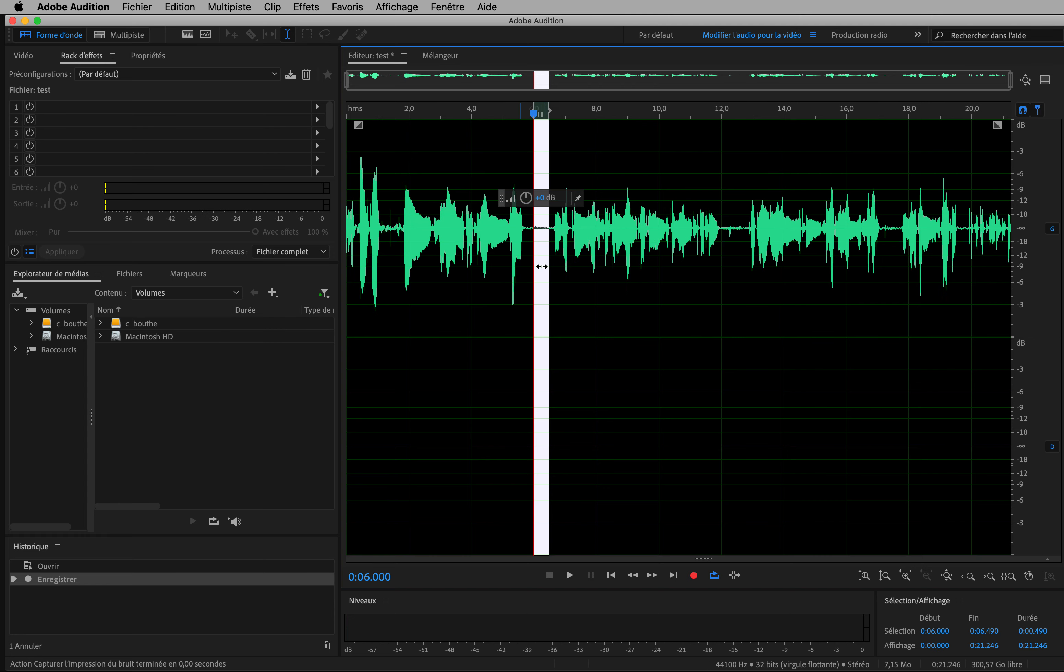
pyautogui.click(603, 257)
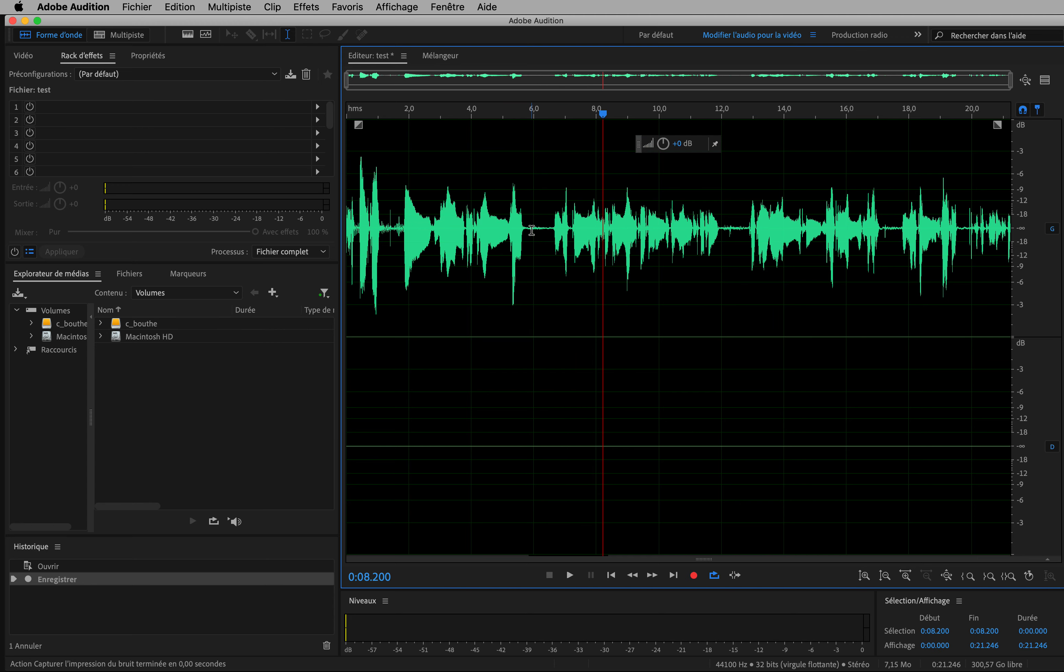
# Select the entire recording and add the DeNoise effect to slot 1 of the effects rack.
pyautogui.press('super+a')
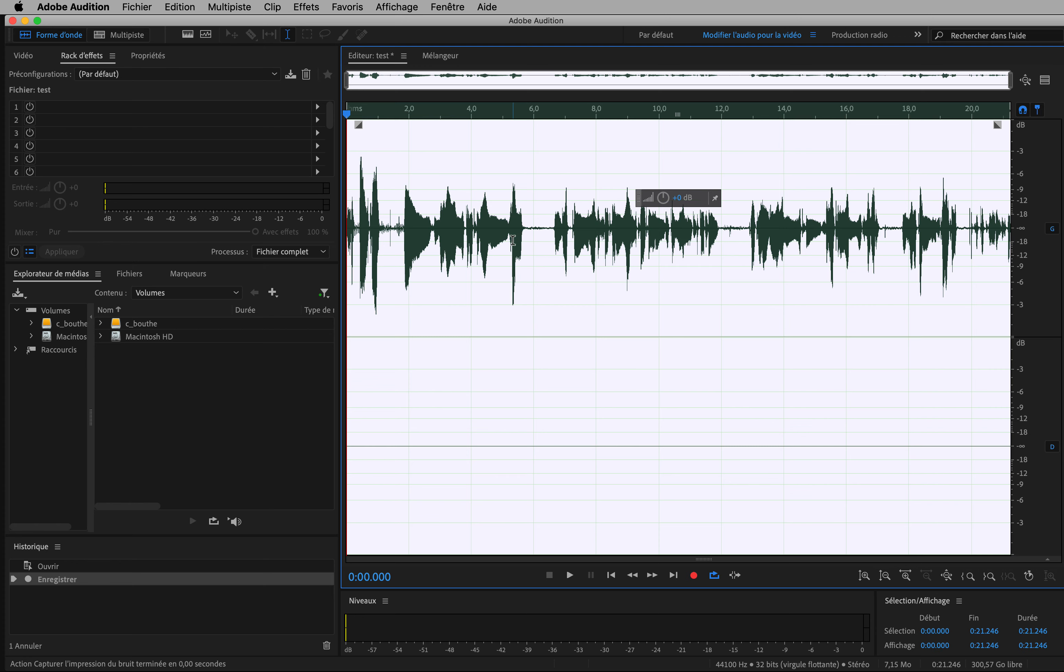
pyautogui.click(317, 107)
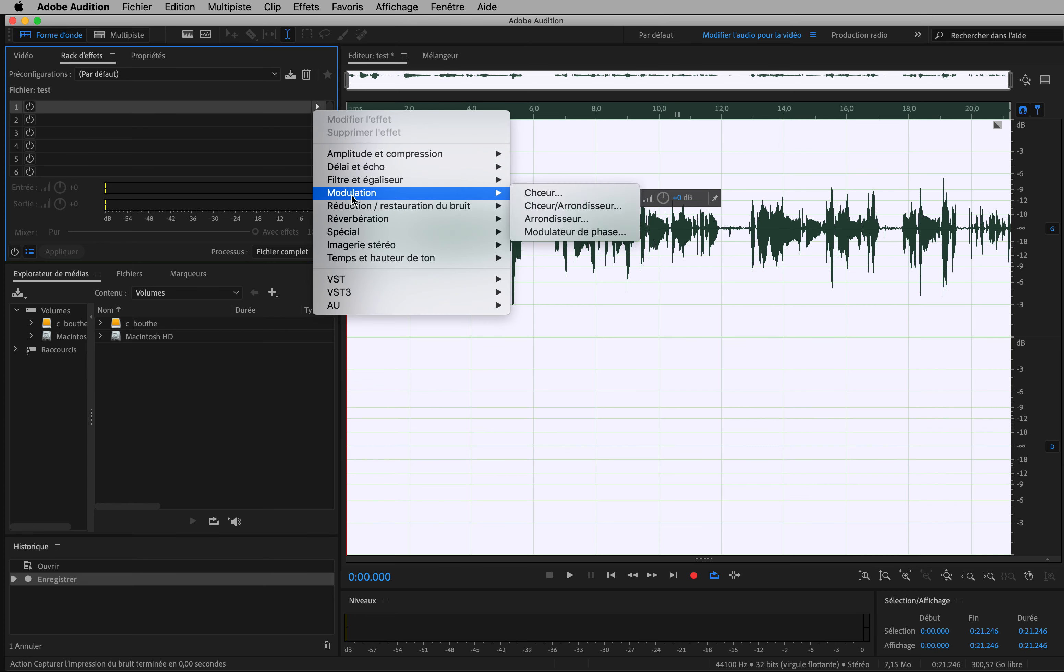
pyautogui.moveTo(358, 207)
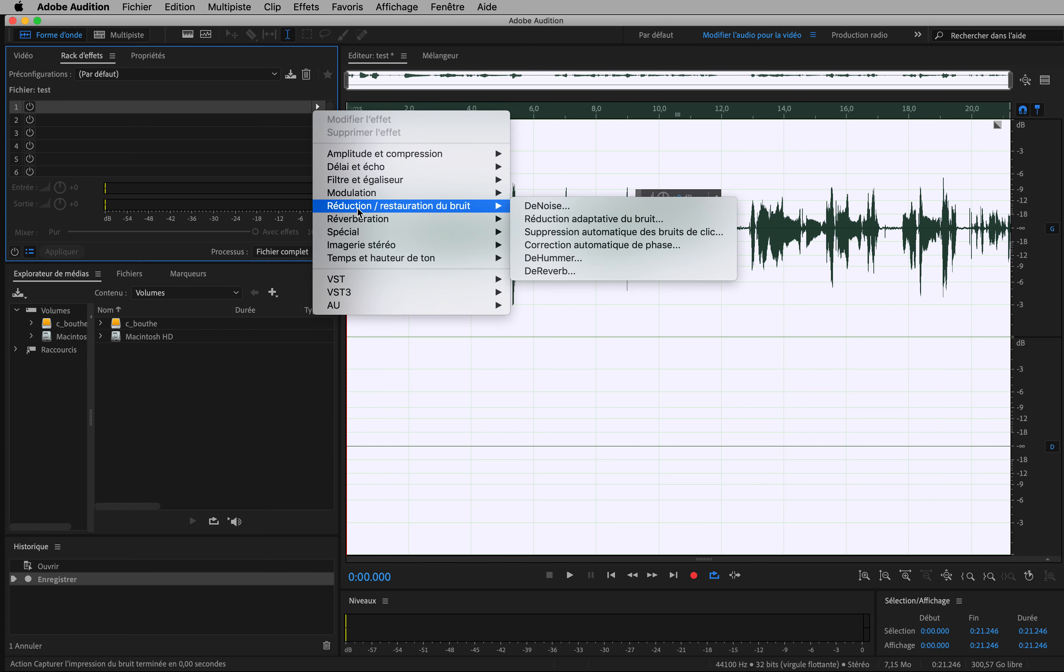
pyautogui.click(535, 206)
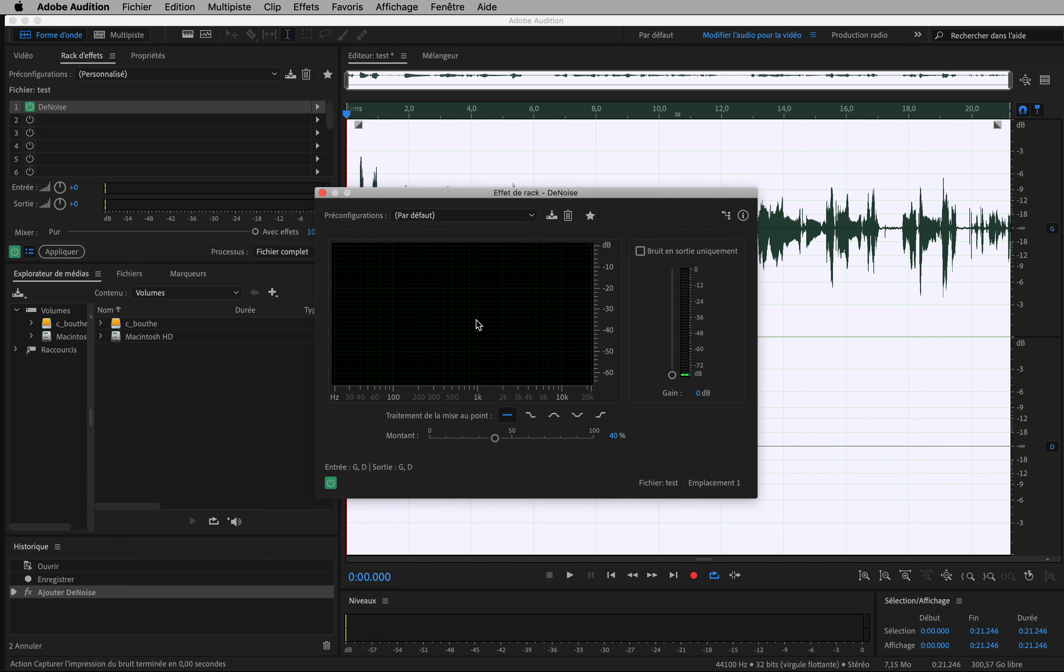
# Preview the recording with DeNoise at its default settings, moving the effect window off the waveform, and close that window.
pyautogui.press('space')
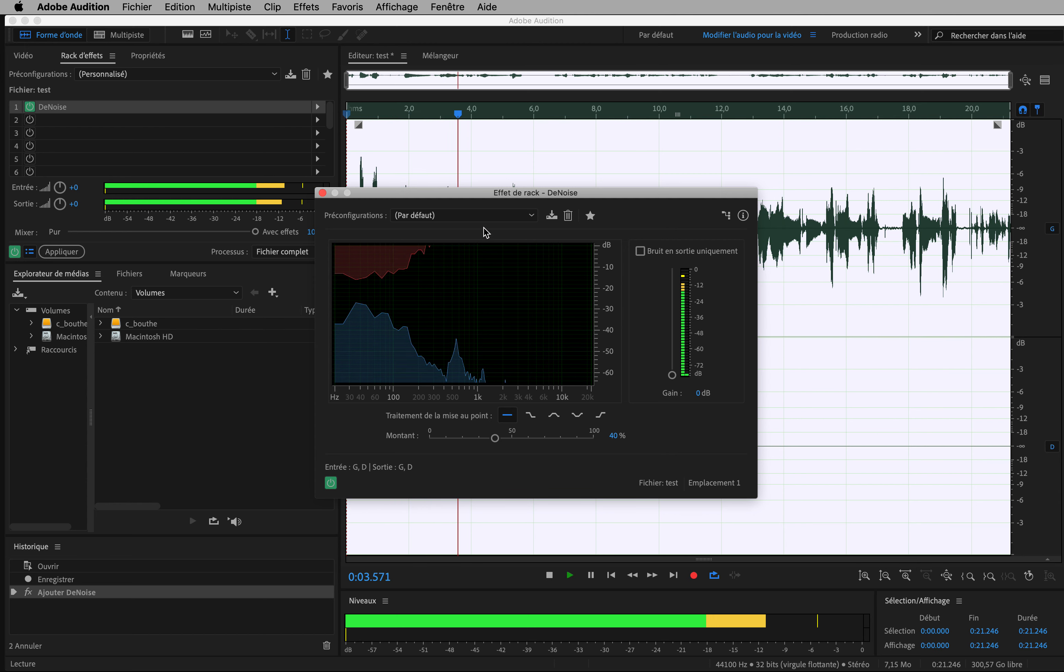
pyautogui.moveTo(489, 193); pyautogui.dragTo(587, 278)
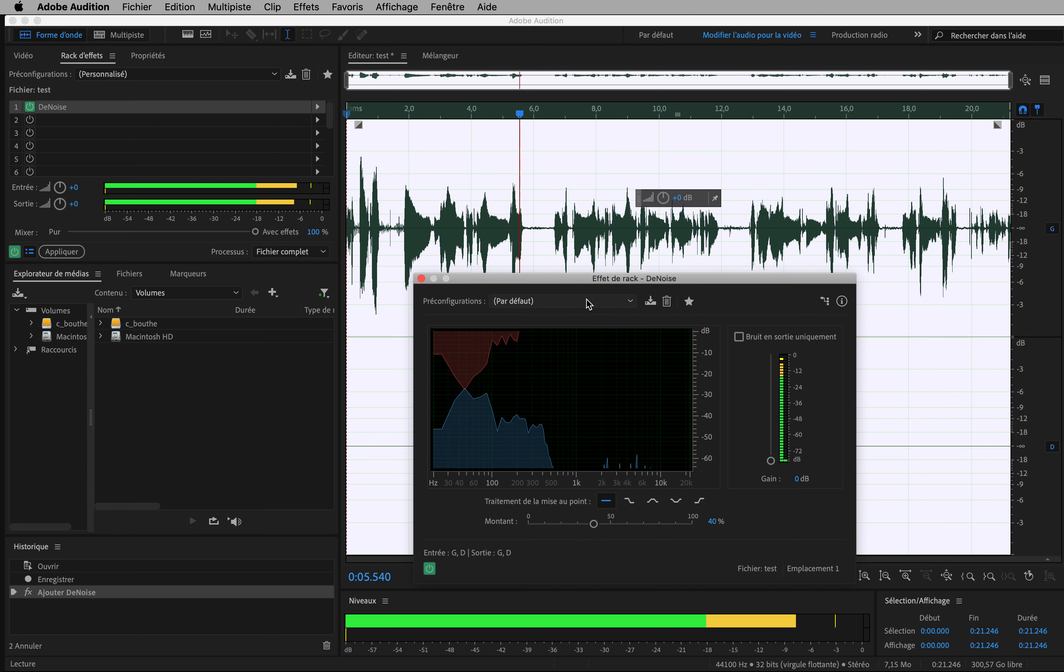
pyautogui.press('space')
pyautogui.click(421, 278)
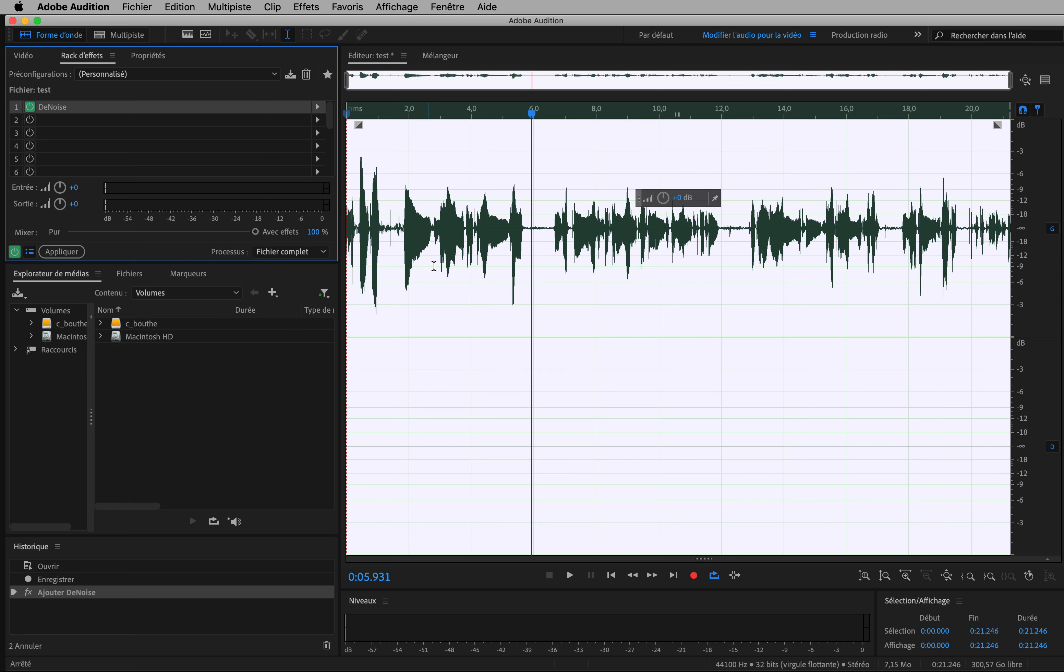
# Apply the effects rack to the entire file, listen to a passage of the cleaned audio, and deselect the waveform.
pyautogui.click(62, 252)
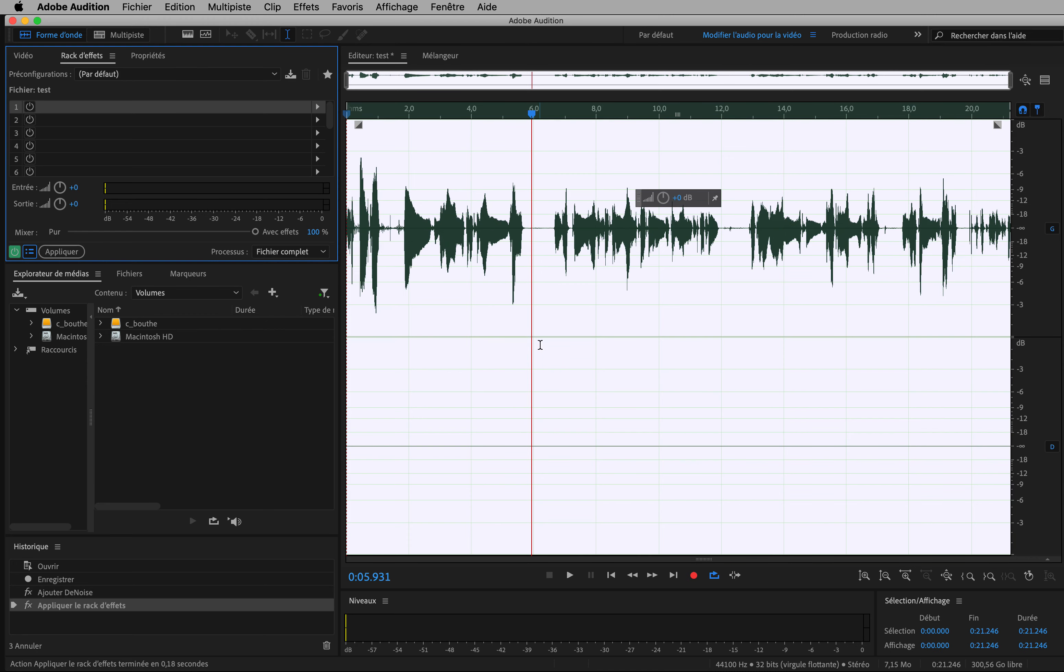
pyautogui.press('space')
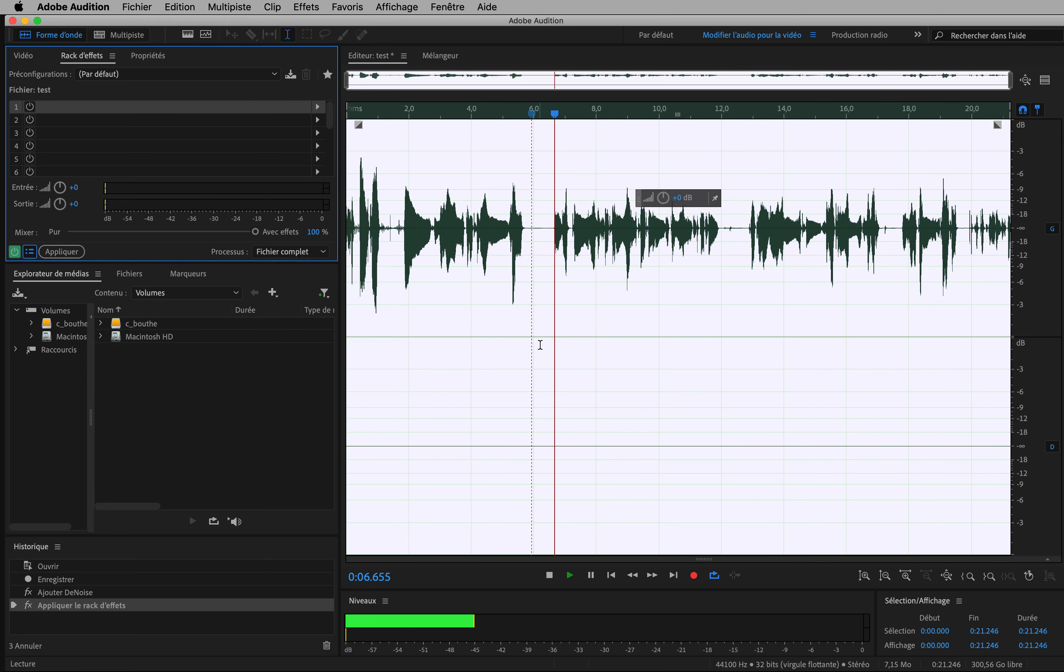
pyautogui.press('space')
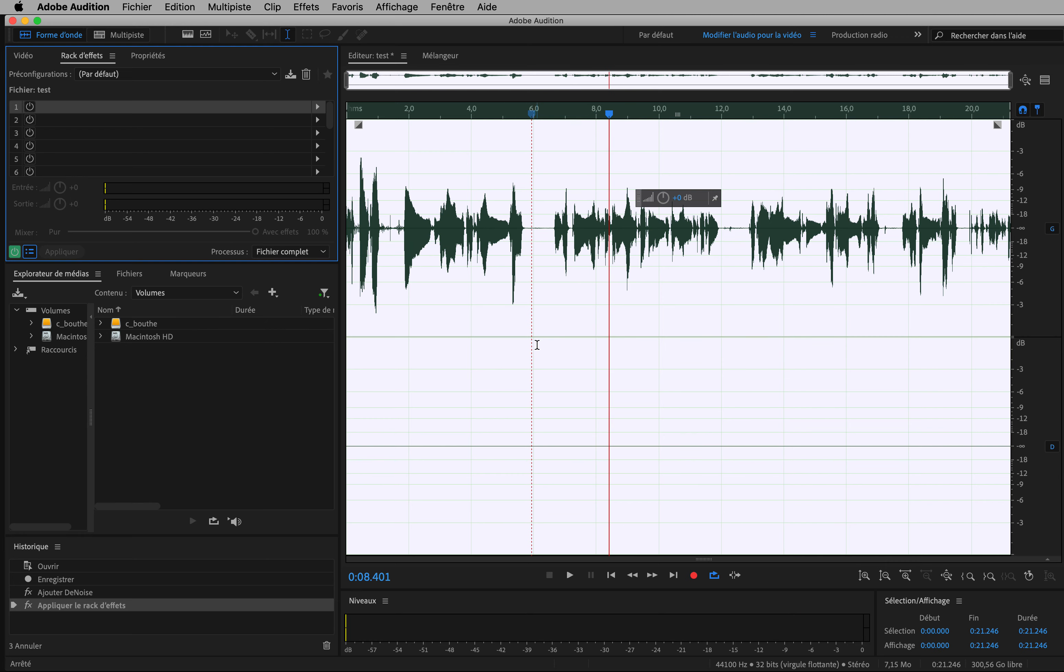
pyautogui.click(482, 348)
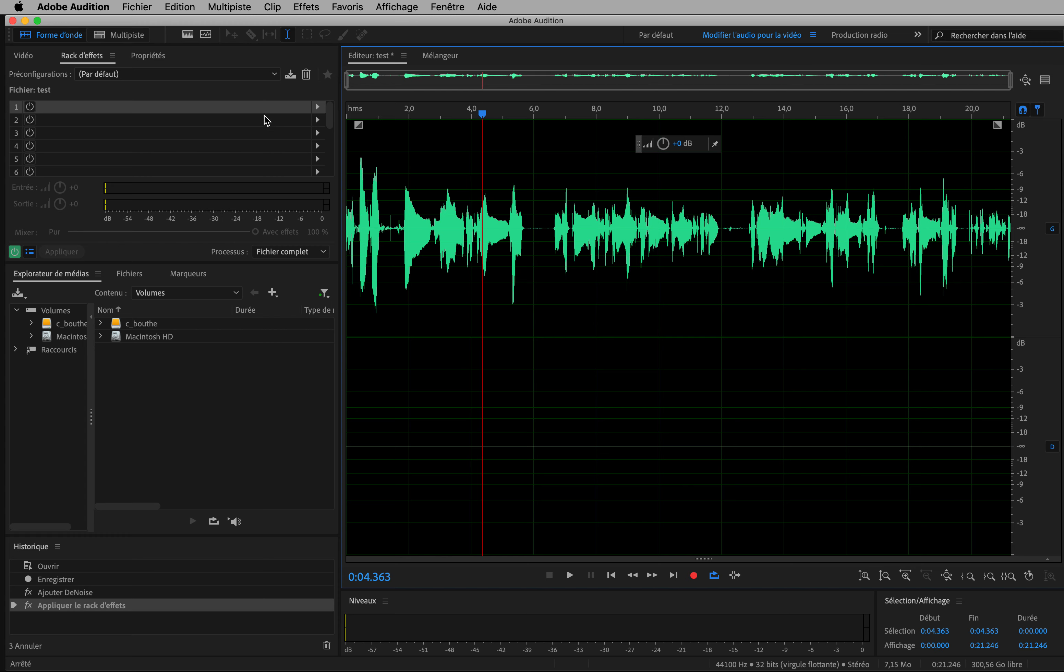
pyautogui.click(606, 258)
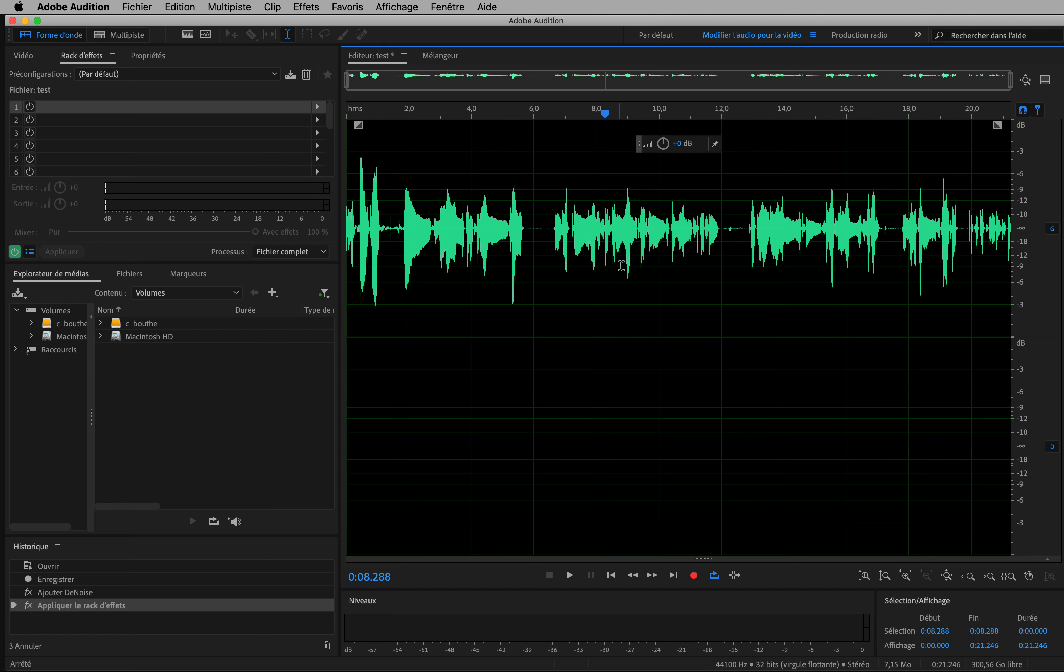
pyautogui.click(522, 253)
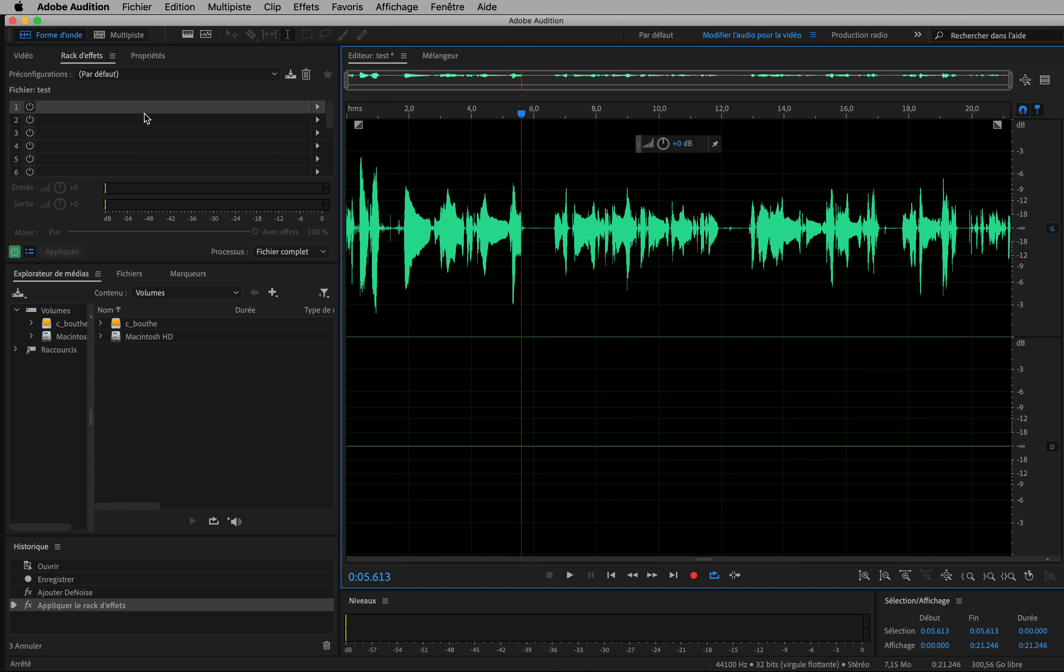
# Export the file to the Desktop as test.mp3 in Audio MP3 format at 192 Kbits/s CBR.
pyautogui.click(157, 6)
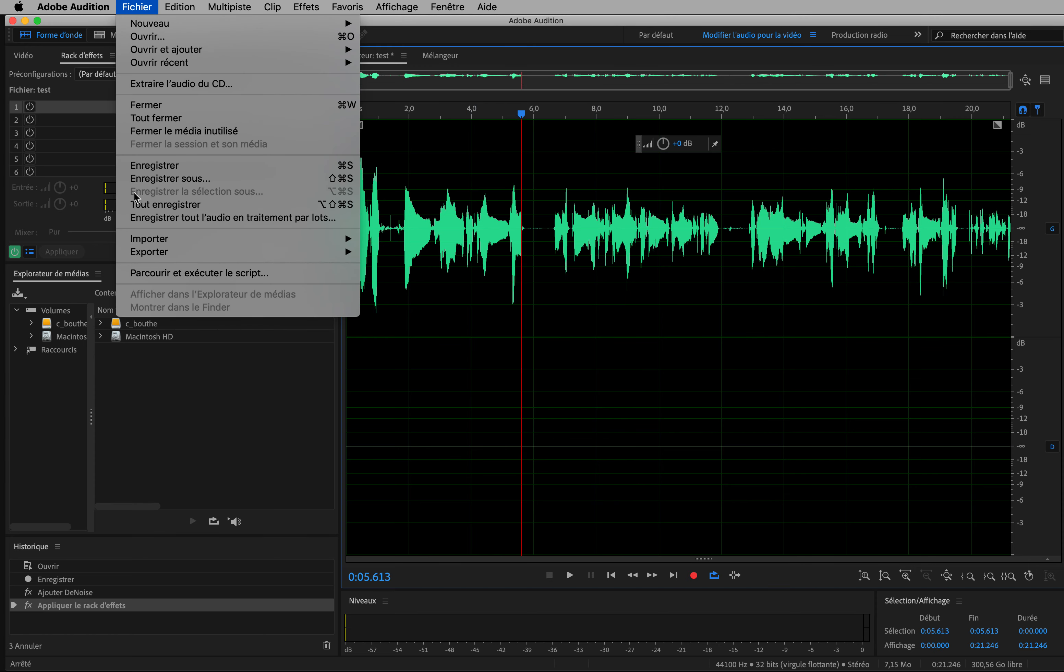
pyautogui.moveTo(152, 257)
pyautogui.click(421, 248)
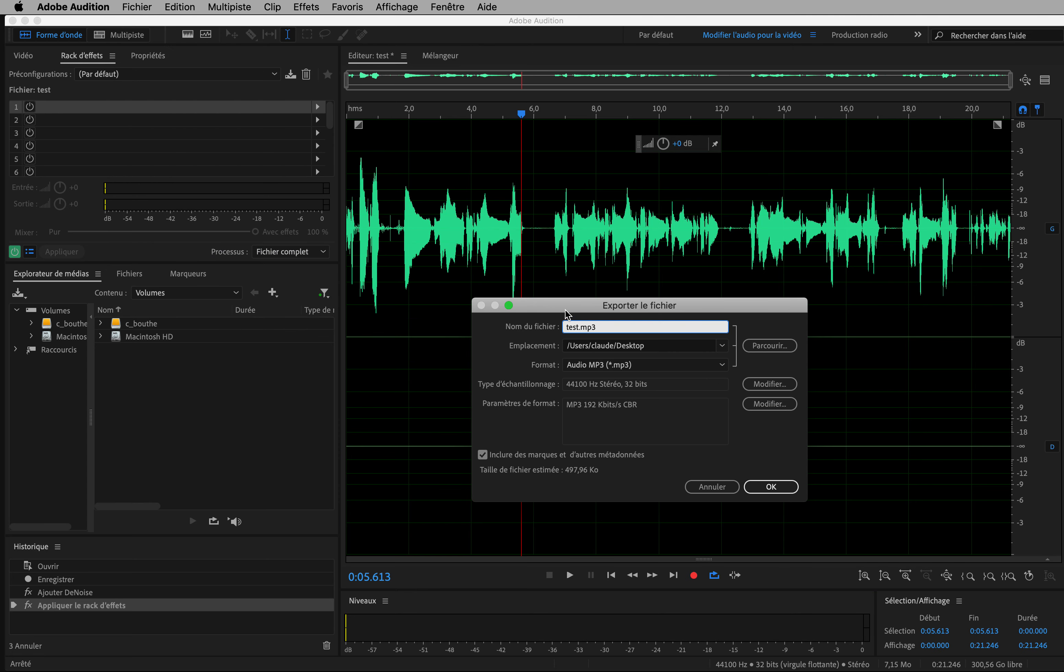
pyautogui.moveTo(567, 309); pyautogui.dragTo(461, 292)
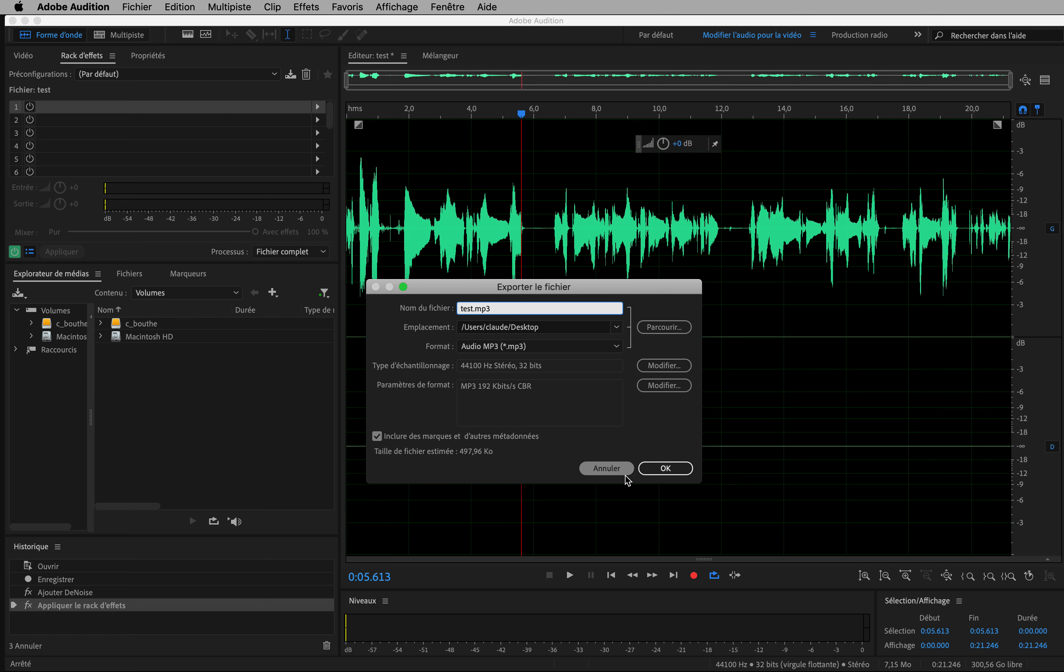
pyautogui.click(667, 468)
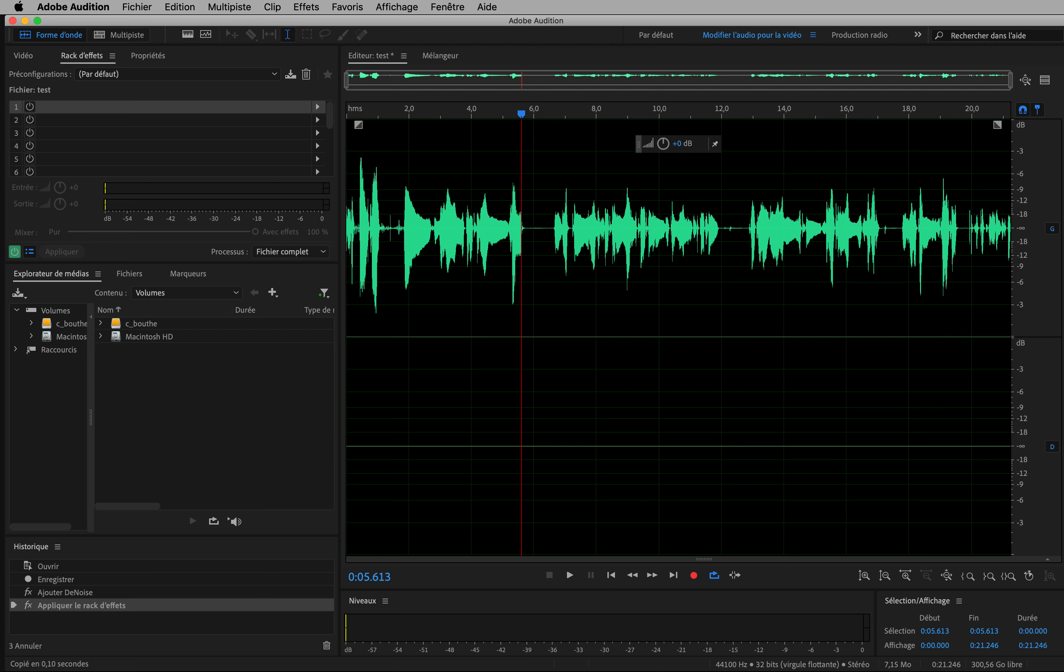
pyautogui.moveTo(684, 359); pyautogui.dragTo(399, 416)
pyautogui.press('super+Tab')
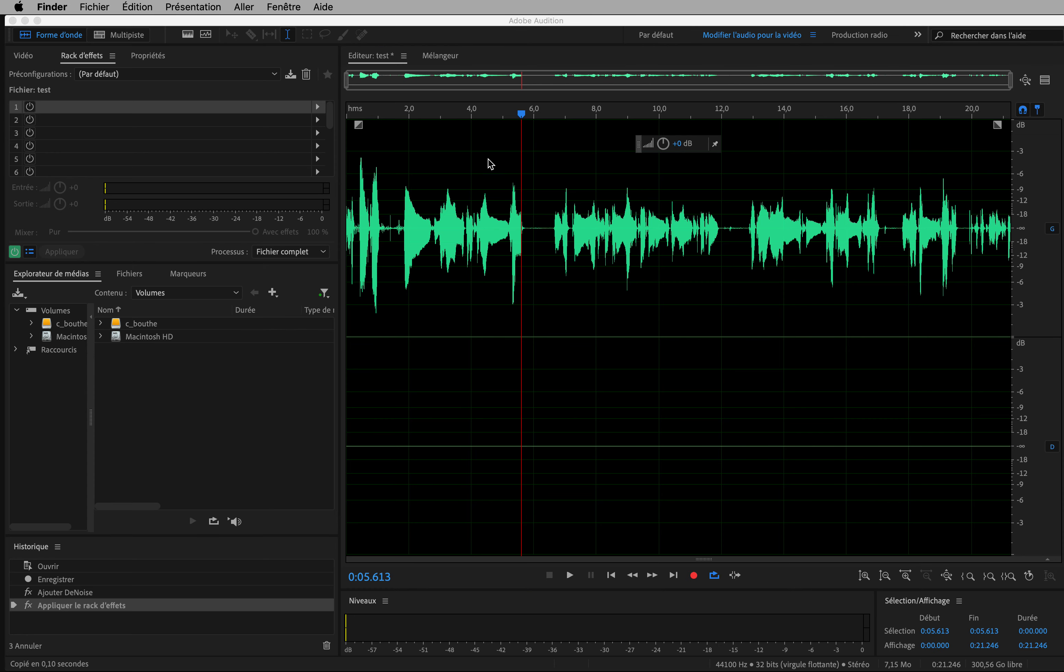
pyautogui.click(103, 6)
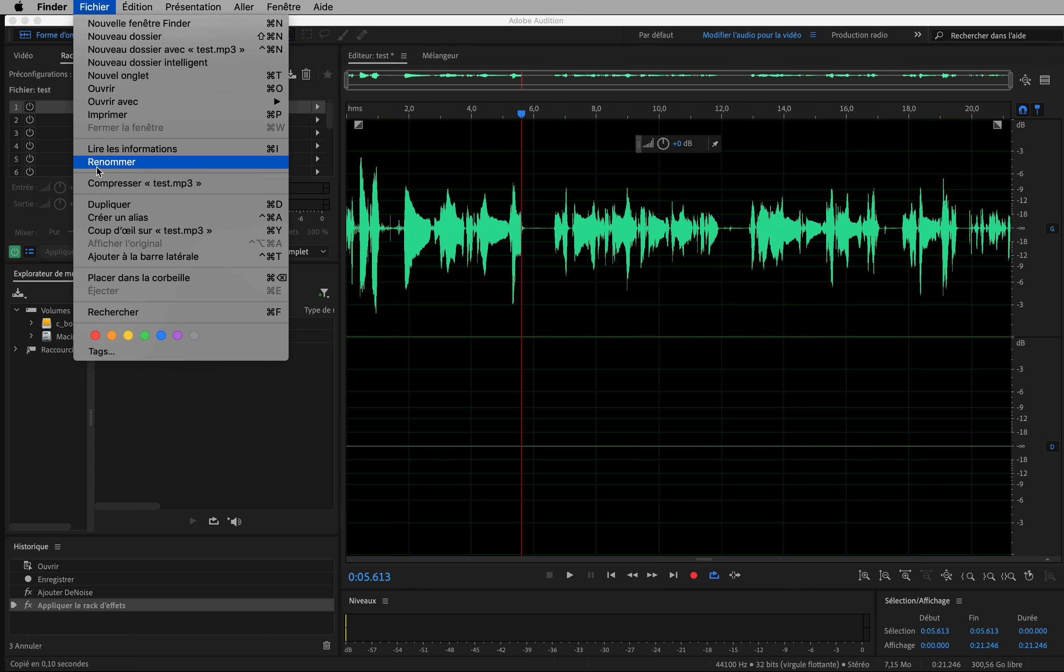
pyautogui.click(426, 162)
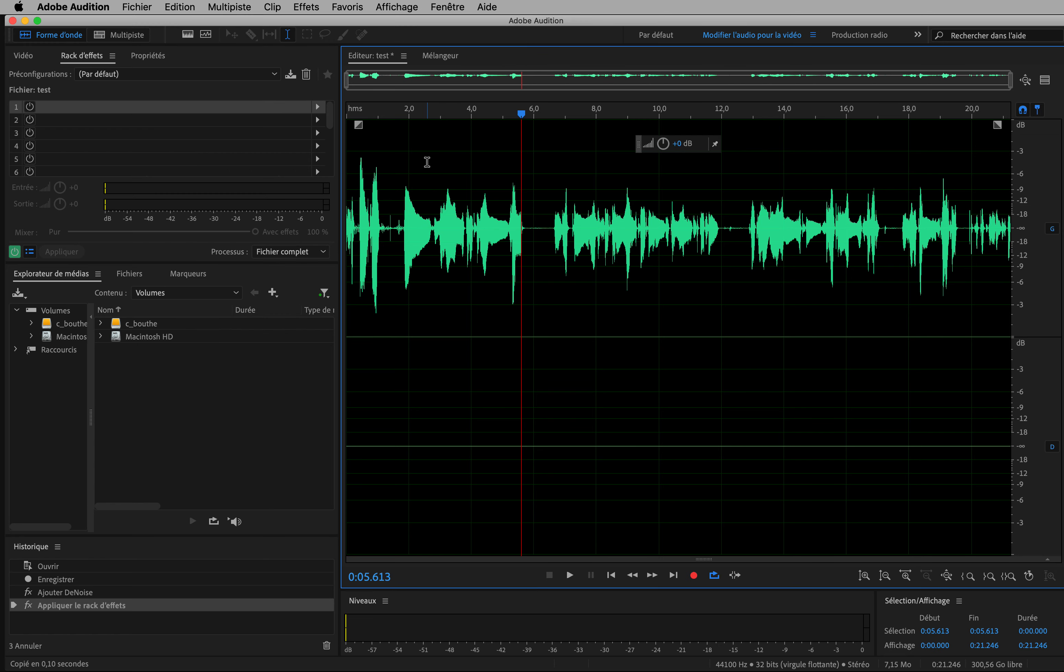
# Close the test recording without saving its changes.
pyautogui.click(143, 6)
pyautogui.click(136, 105)
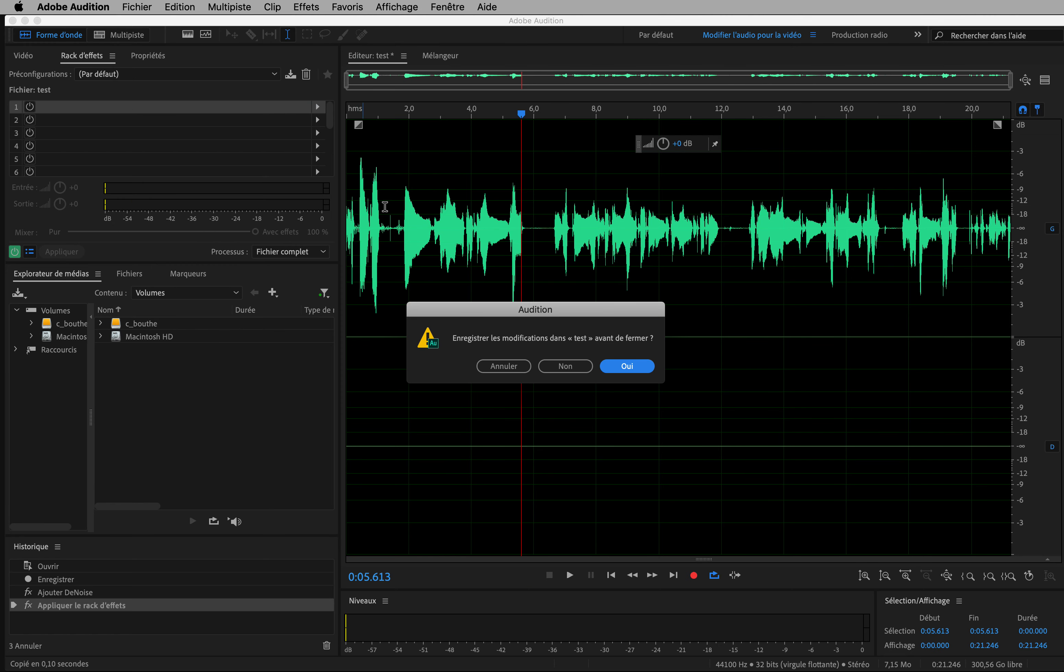
pyautogui.click(565, 367)
# Open the exported test.mp3 from the Desktop and listen to its first few seconds.
pyautogui.click(139, 8)
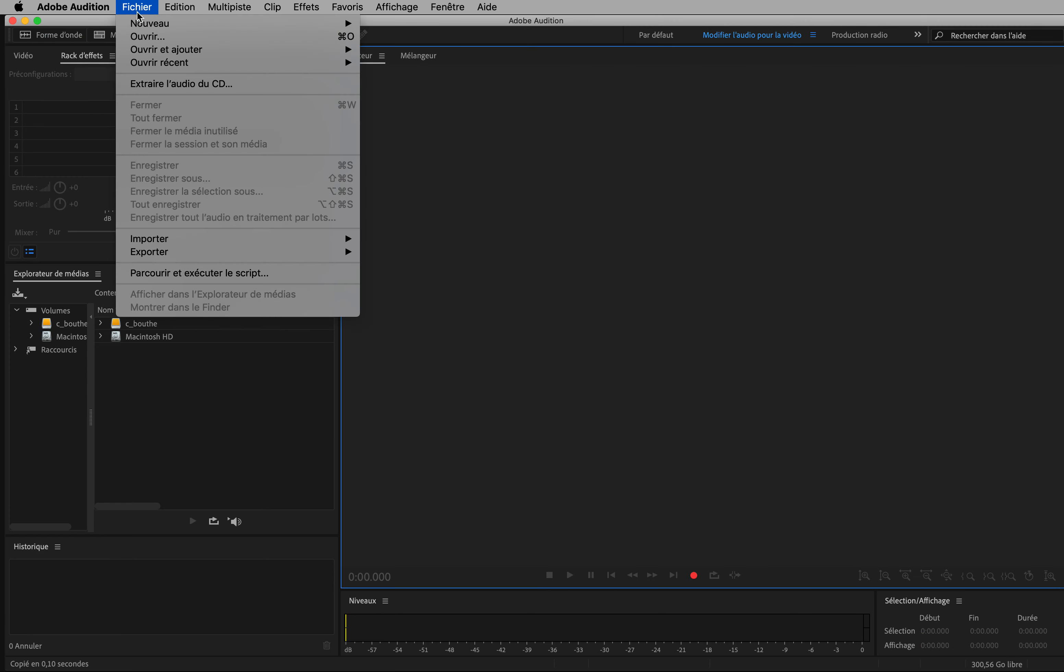
pyautogui.click(147, 34)
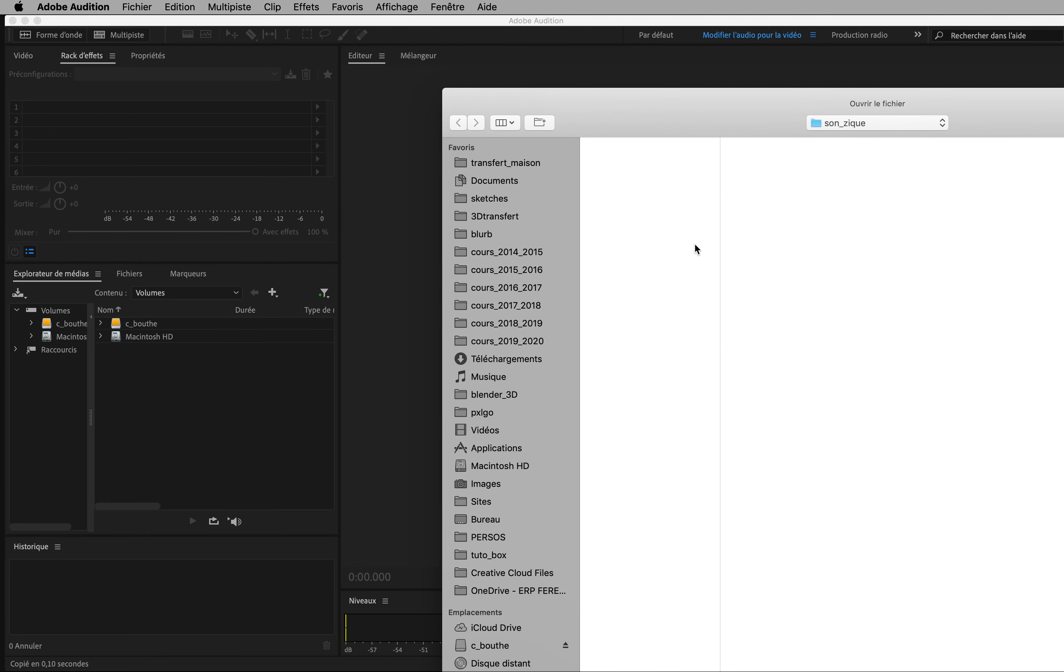
pyautogui.click(486, 519)
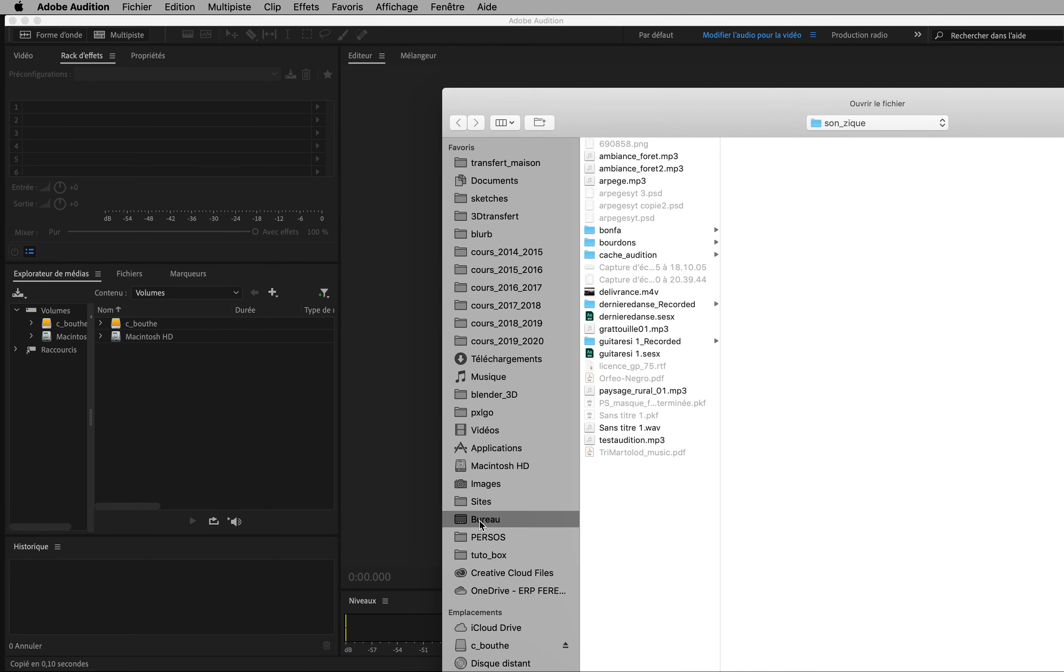
pyautogui.click(595, 305)
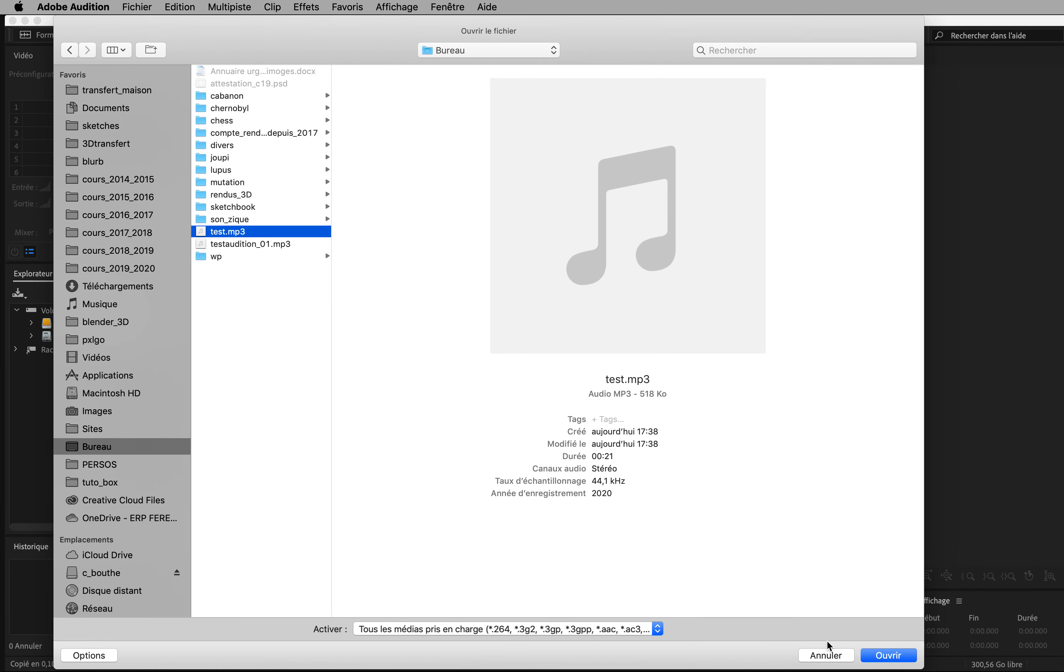
pyautogui.click(877, 658)
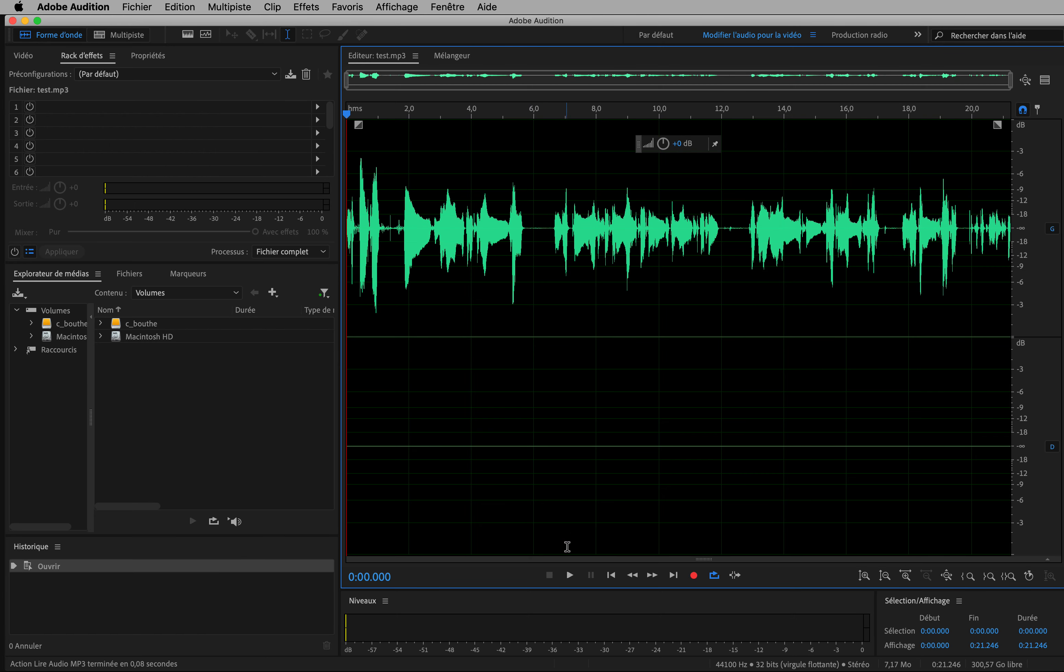
pyautogui.click(570, 575)
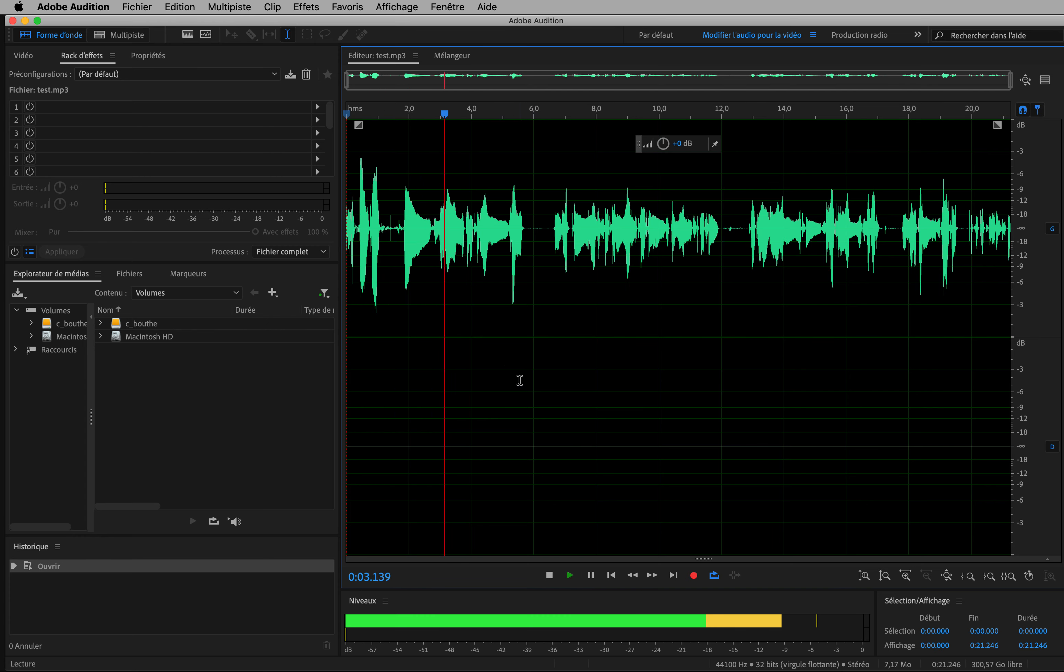
pyautogui.click(550, 575)
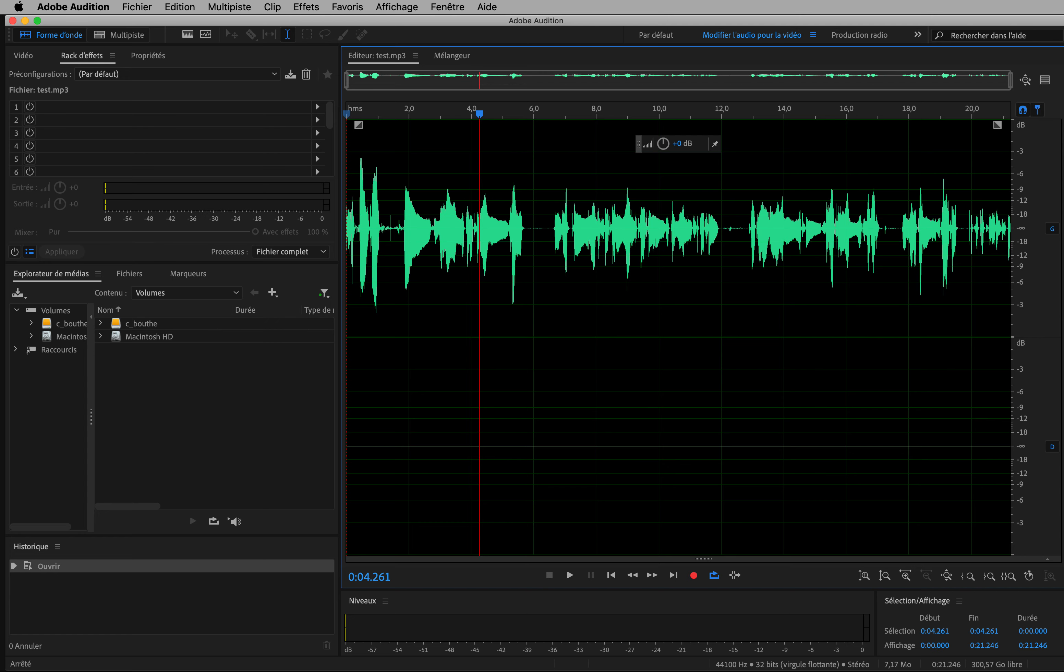
# Shrink the Audition window to expose the desktop and move the test.mp3 icon into the free area beside the window.
pyautogui.moveTo(1060, 668); pyautogui.dragTo(661, 498)
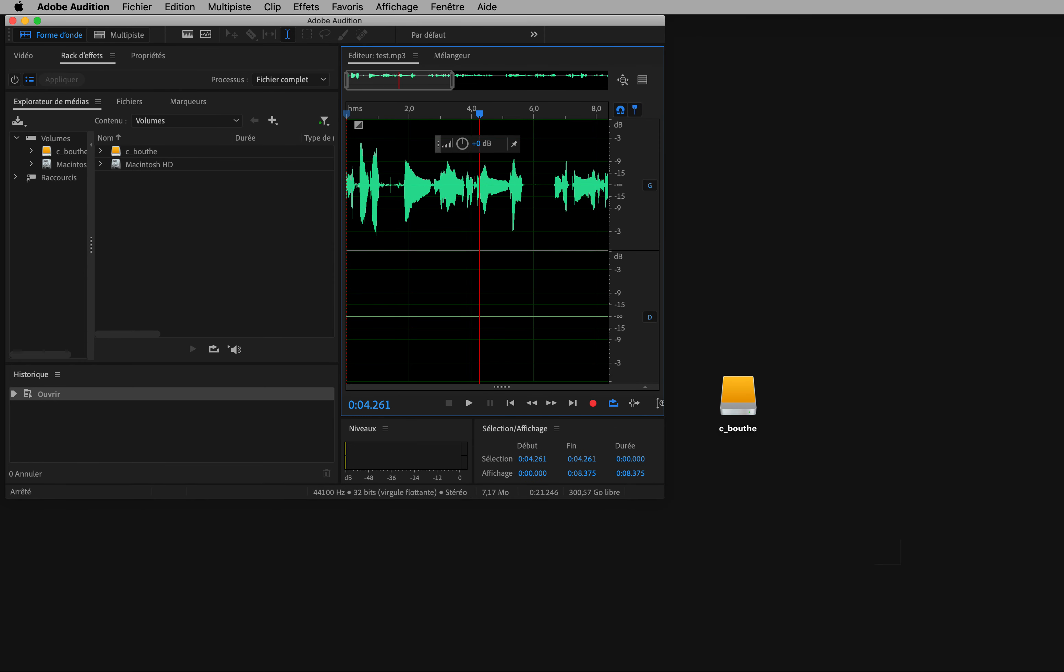
pyautogui.moveTo(1063, 195); pyautogui.dragTo(878, 196)
pyautogui.click(972, 289)
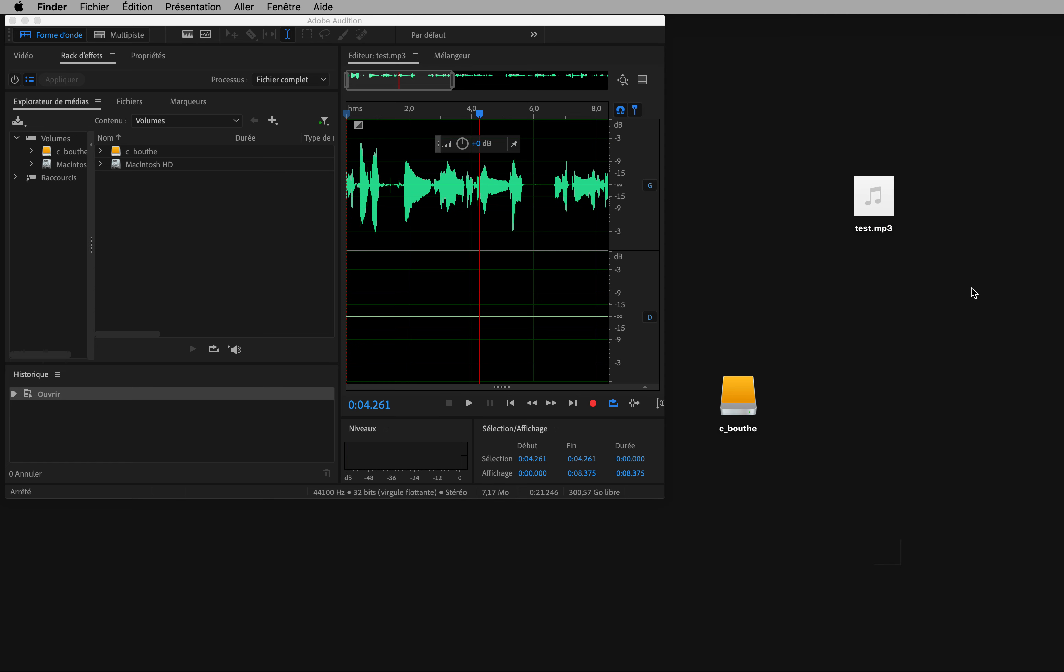